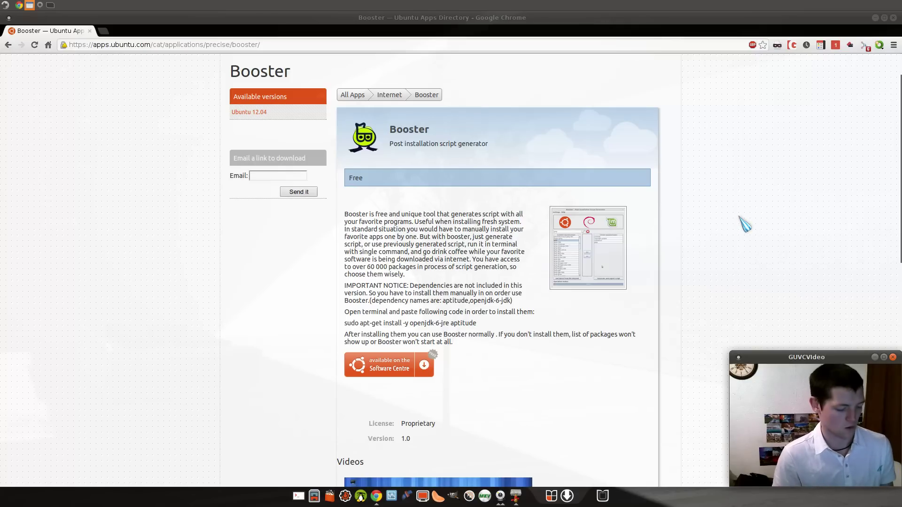
# - Switch to the booster folder, select Script for install.sh, then close the window
pyautogui.hotkey('alt', 'Tab')
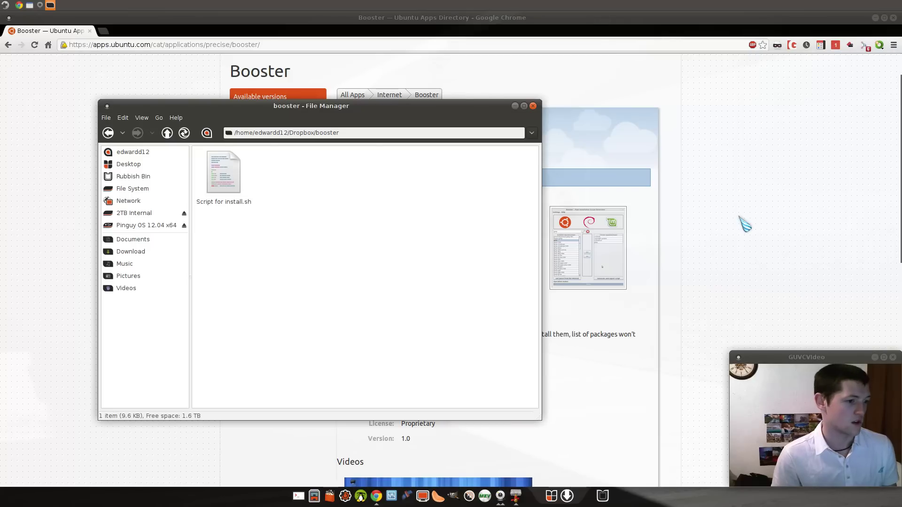
pyautogui.click(237, 197)
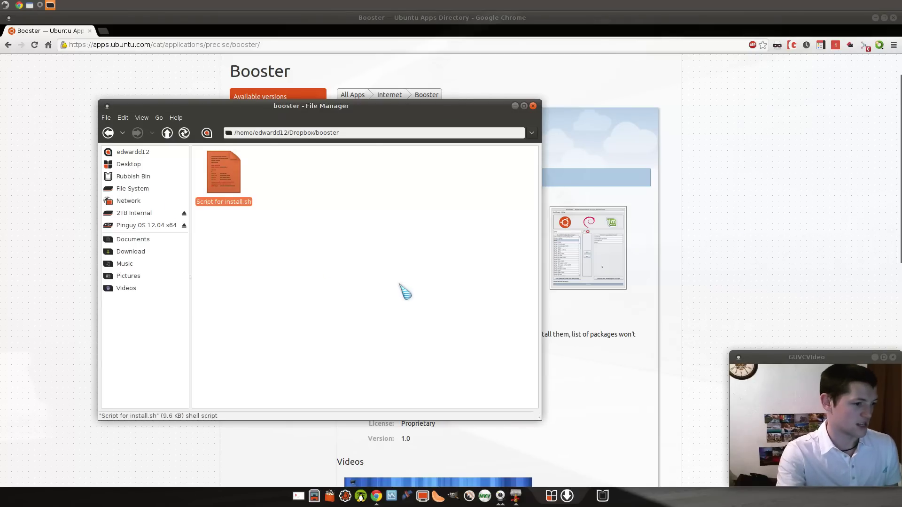
pyautogui.click(697, 284)
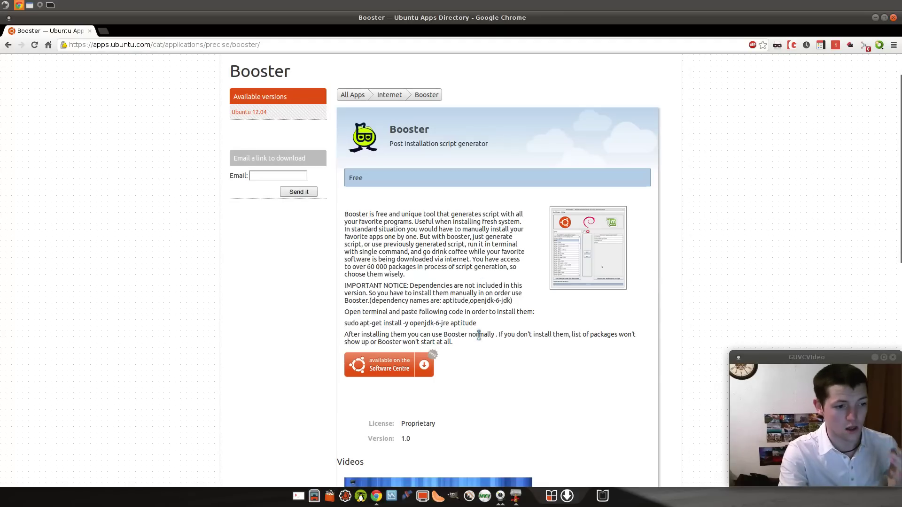
# - Highlight the 'sudo apt-get install -y openjdk-6-jre aptitude' line on the Booster page
pyautogui.moveTo(481, 325); pyautogui.dragTo(338, 322)
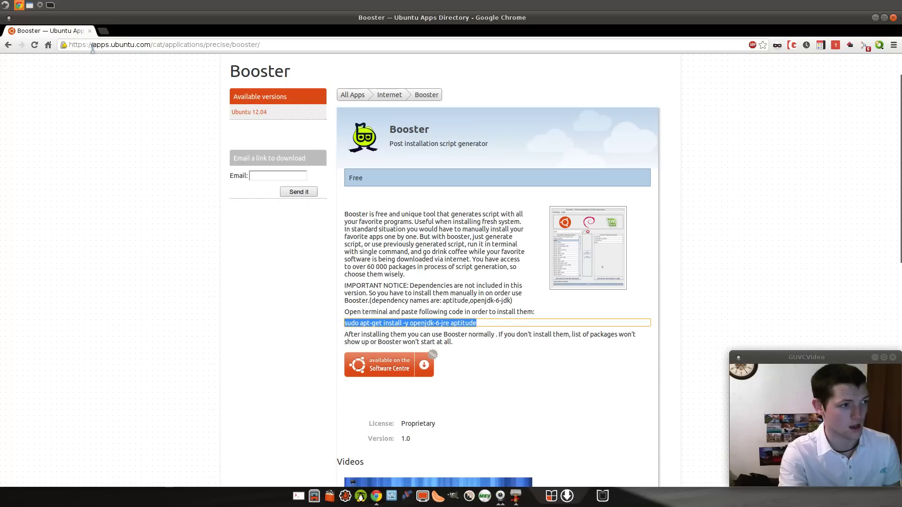
pyautogui.click(133, 46)
pyautogui.moveTo(293, 45); pyautogui.dragTo(70, 51)
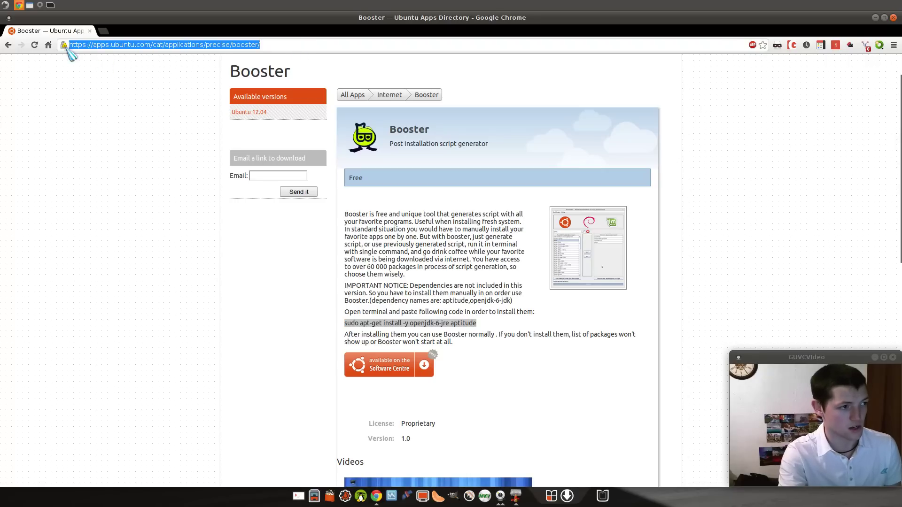
pyautogui.click(108, 131)
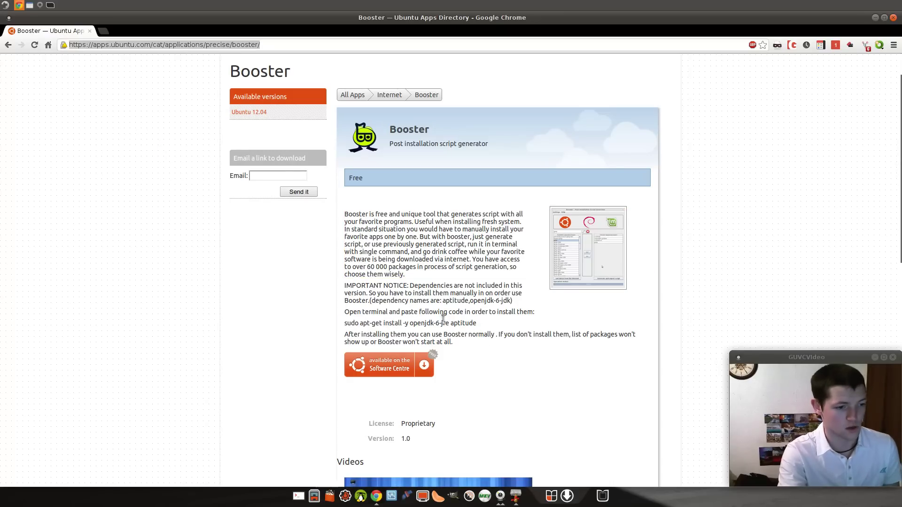
pyautogui.moveTo(484, 324); pyautogui.dragTo(335, 328)
pyautogui.click(378, 373)
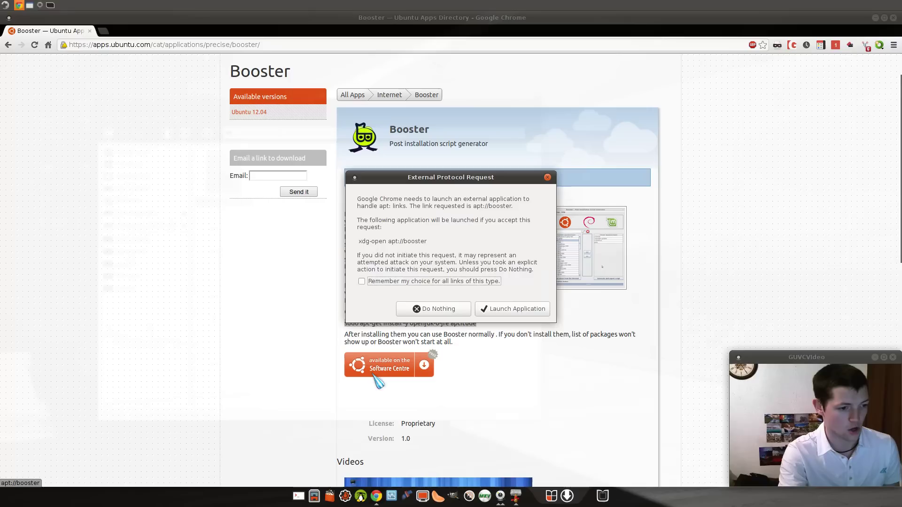
pyautogui.click(505, 309)
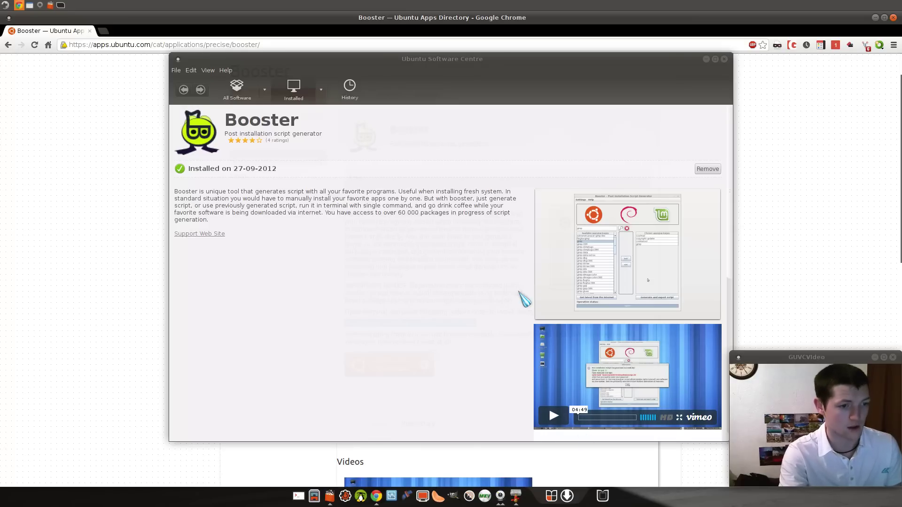
pyautogui.click(724, 59)
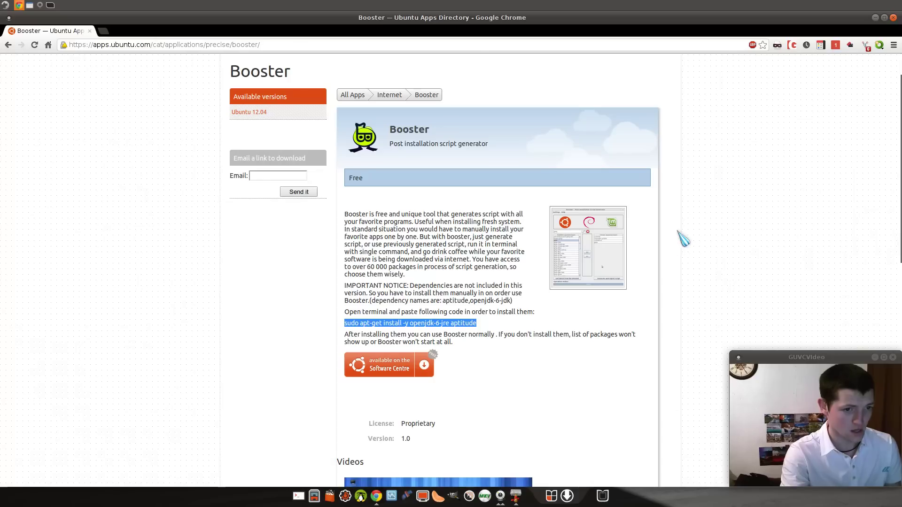
# - Launch Booster from the Synapse launcher
pyautogui.hotkey('ctrl', 'space')
pyautogui.write('b')
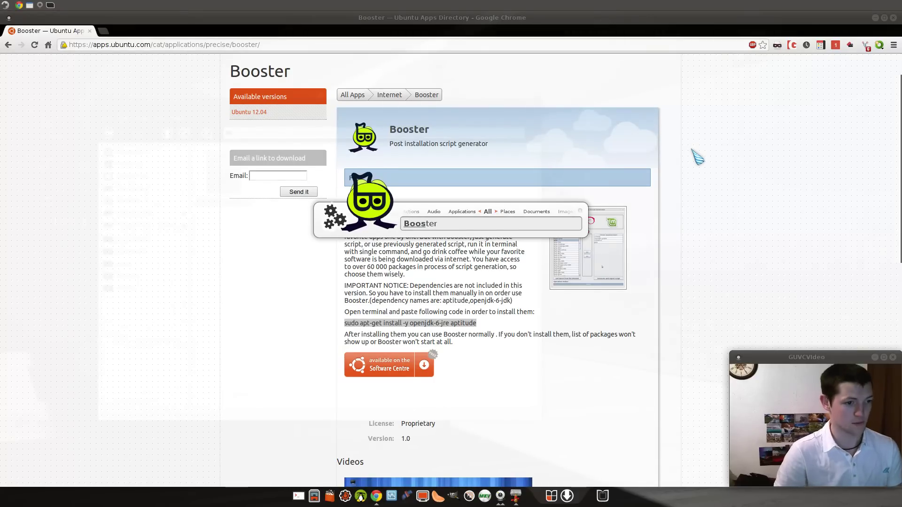
pyautogui.press('Return')
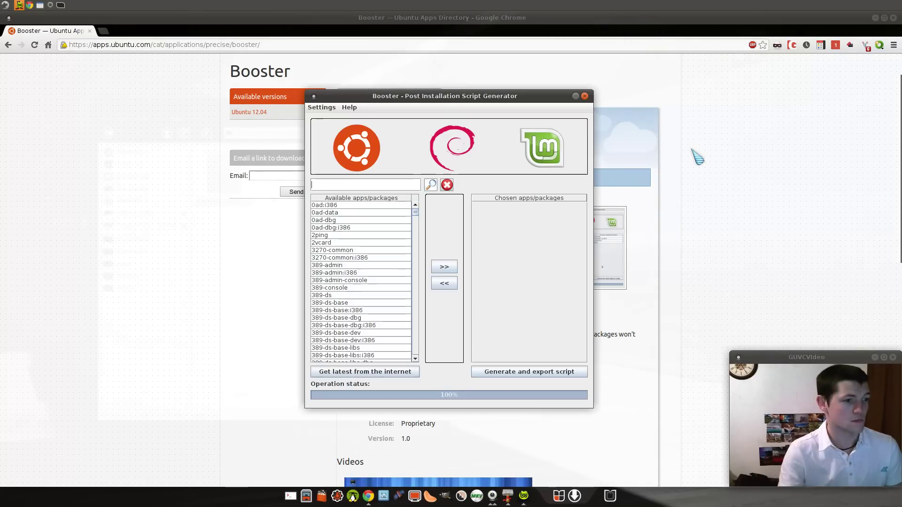
pyautogui.moveTo(416, 212)
pyautogui.mouseDown()
pyautogui.moveTo(418, 358)
pyautogui.moveTo(421, 203)
pyautogui.mouseUp()
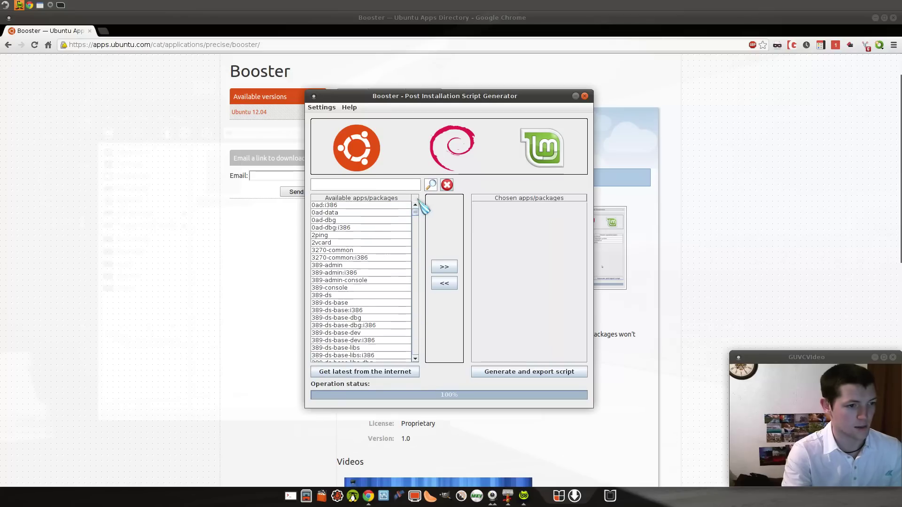
# - Search for skype and add it to the chosen packages
pyautogui.click(384, 185)
pyautogui.write('skype')
pyautogui.click(430, 185)
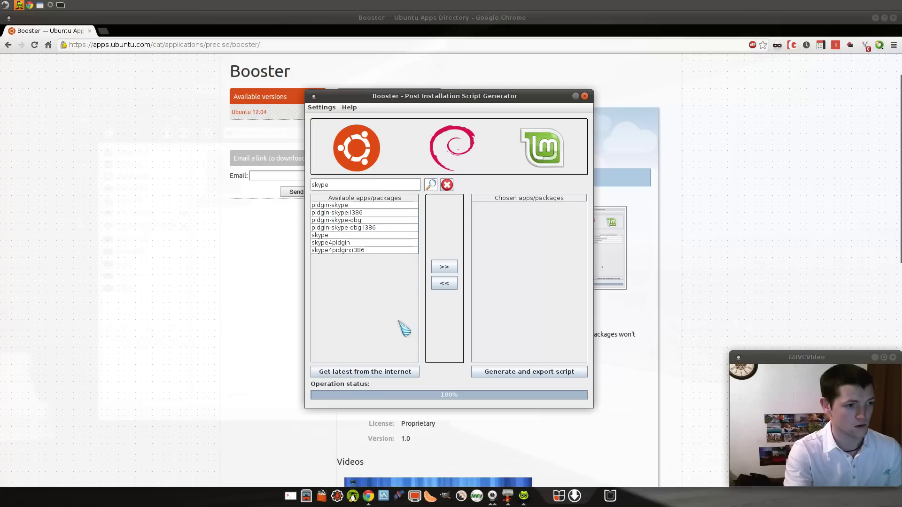
pyautogui.click(325, 235)
pyautogui.click(444, 267)
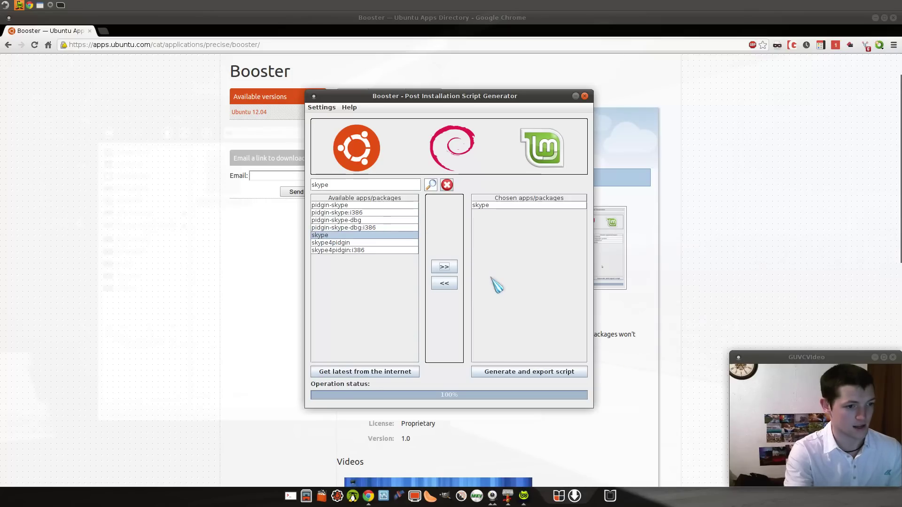
# - Search for virtualbox and add it to the chosen packages
pyautogui.doubleClick(388, 185)
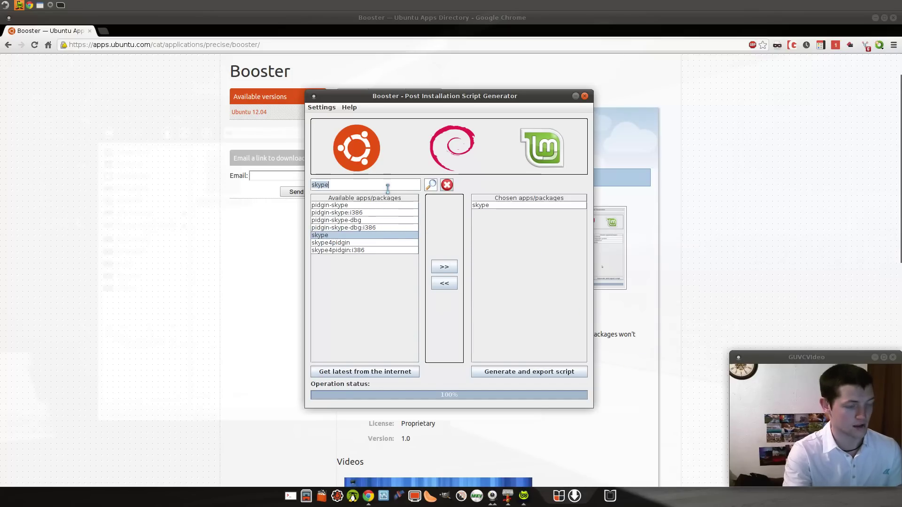
pyautogui.write('virtua')
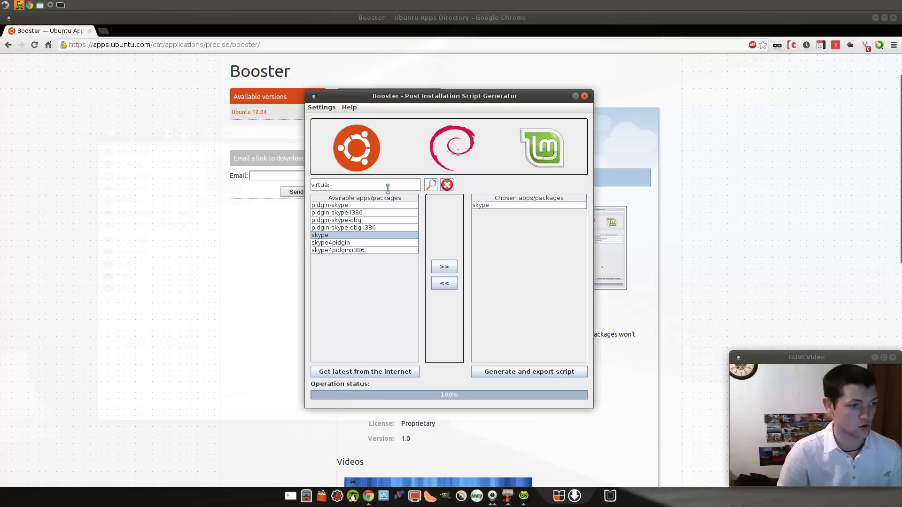
pyautogui.write('lbox')
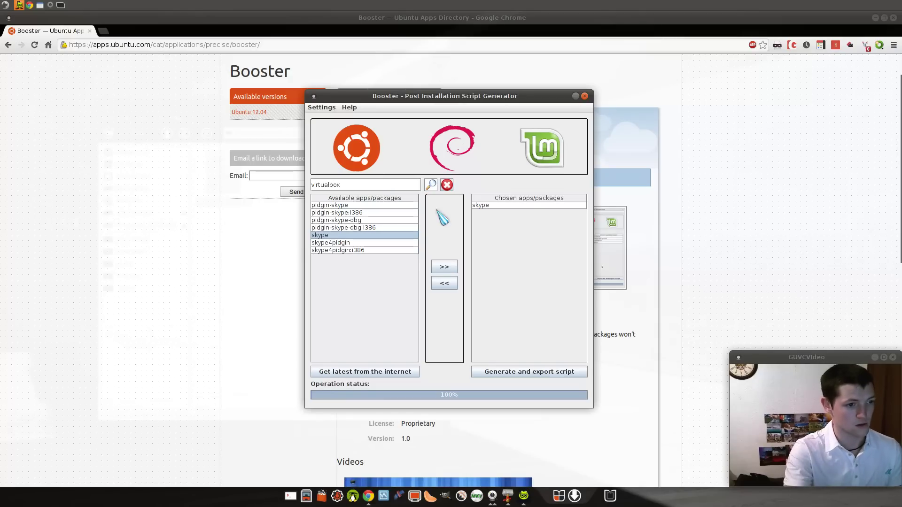
pyautogui.click(430, 184)
pyautogui.click(348, 207)
pyautogui.click(444, 266)
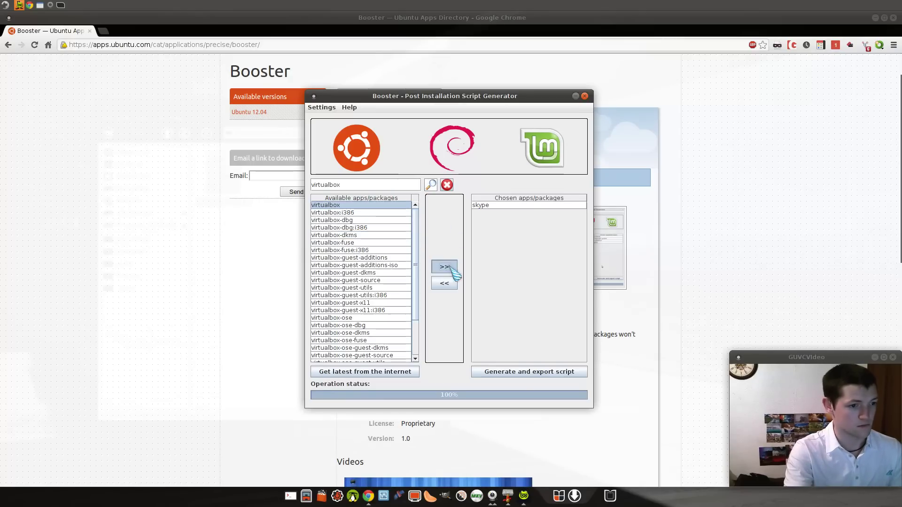
pyautogui.click(366, 183)
# - Search for mumble and add it to the chosen packages
pyautogui.hotkey('ctrl', 'a')
pyautogui.write('m')
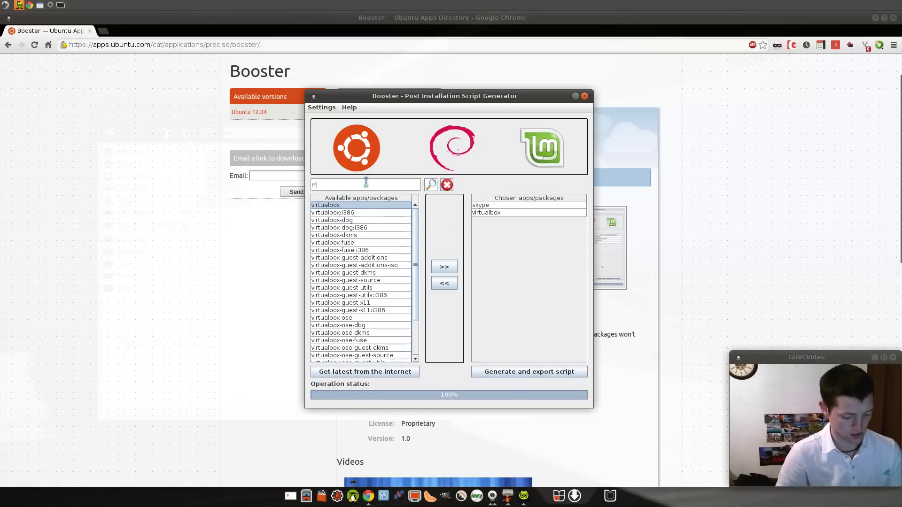
pyautogui.write('umble')
pyautogui.click(431, 184)
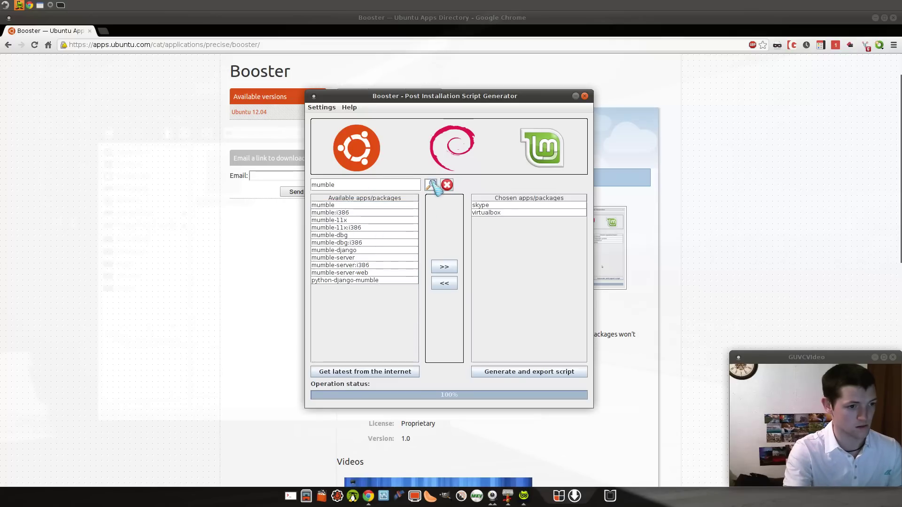
pyautogui.click(318, 206)
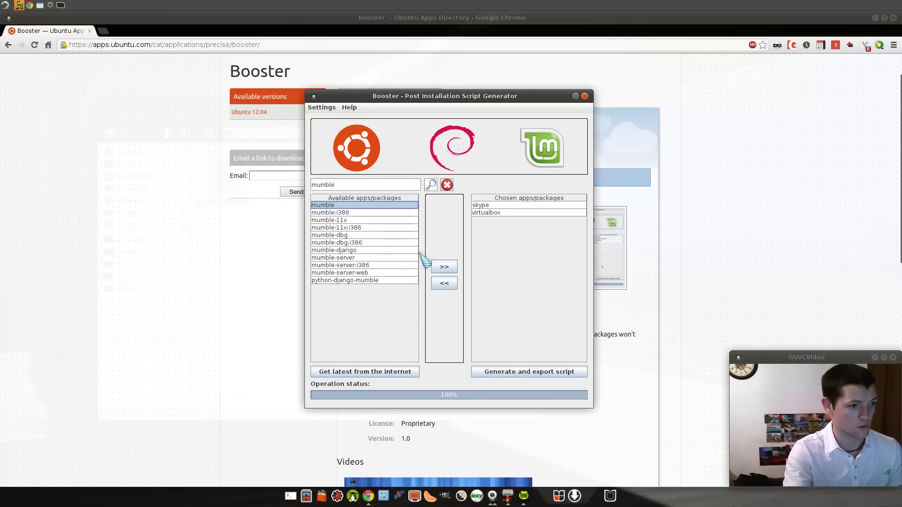
pyautogui.click(445, 266)
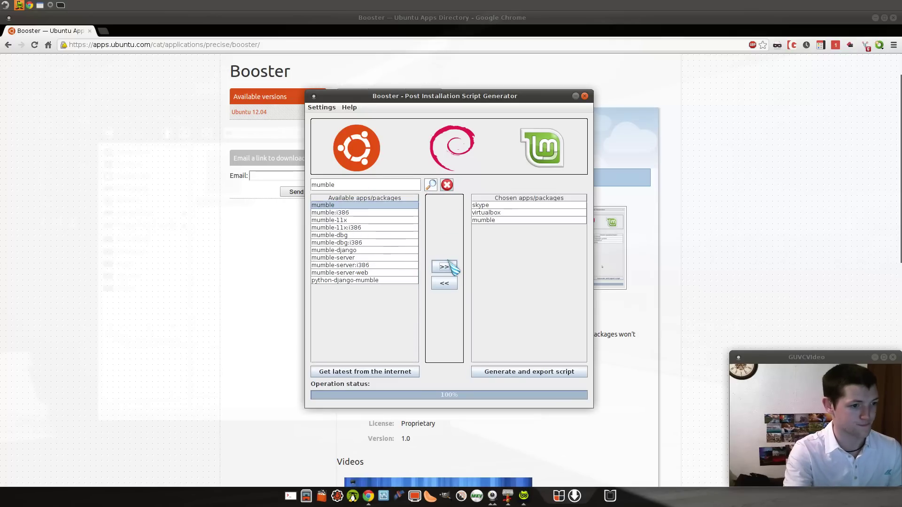
# - Search for teamviewer and add the teamviewer7 package to the chosen list
pyautogui.doubleClick(387, 185)
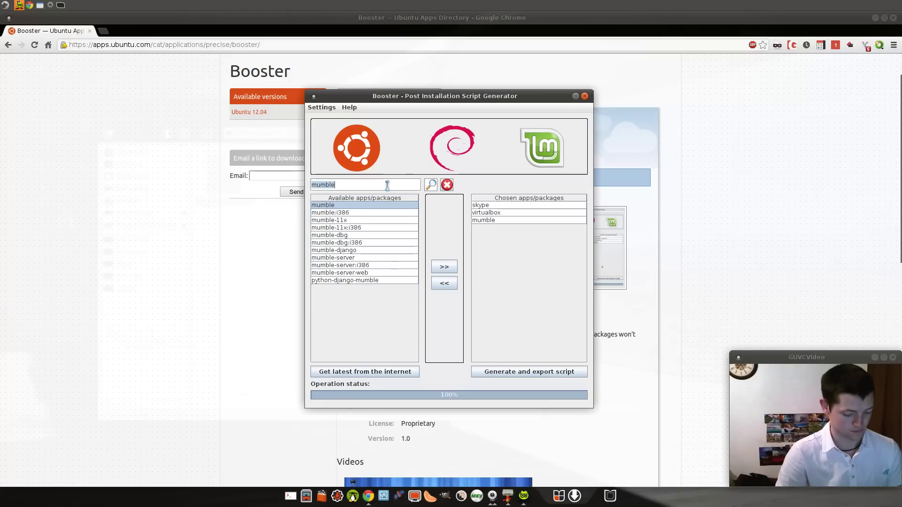
pyautogui.write('team')
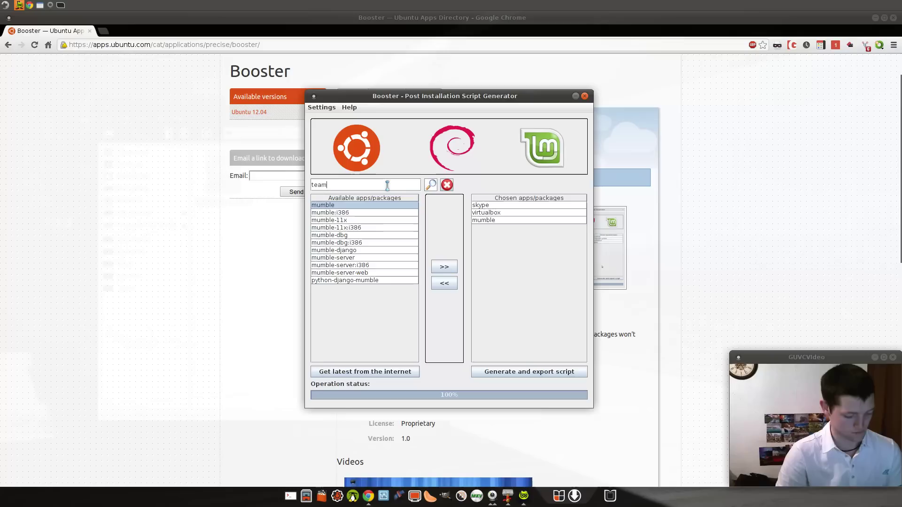
pyautogui.write('biwe')
pyautogui.press('BackSpace')
pyautogui.press('BackSpace')
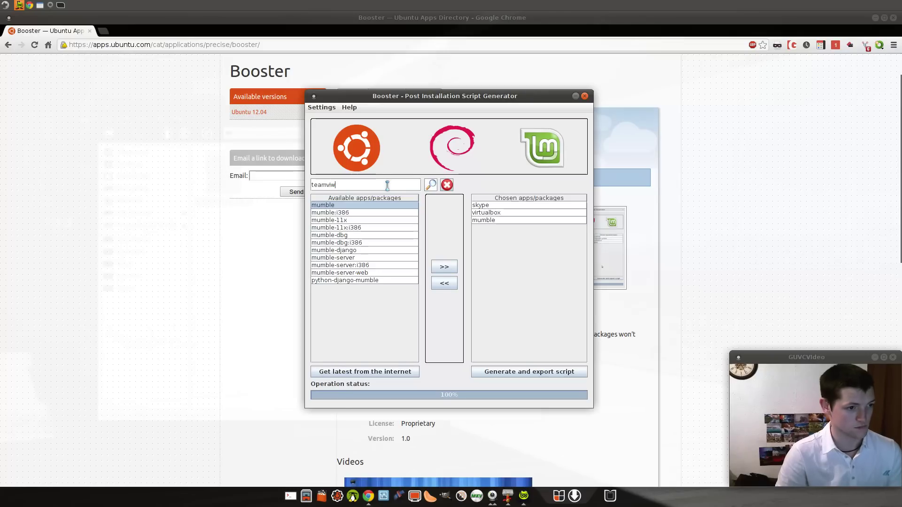
pyautogui.write('er')
pyautogui.press('BackSpace')
pyautogui.write('ewer')
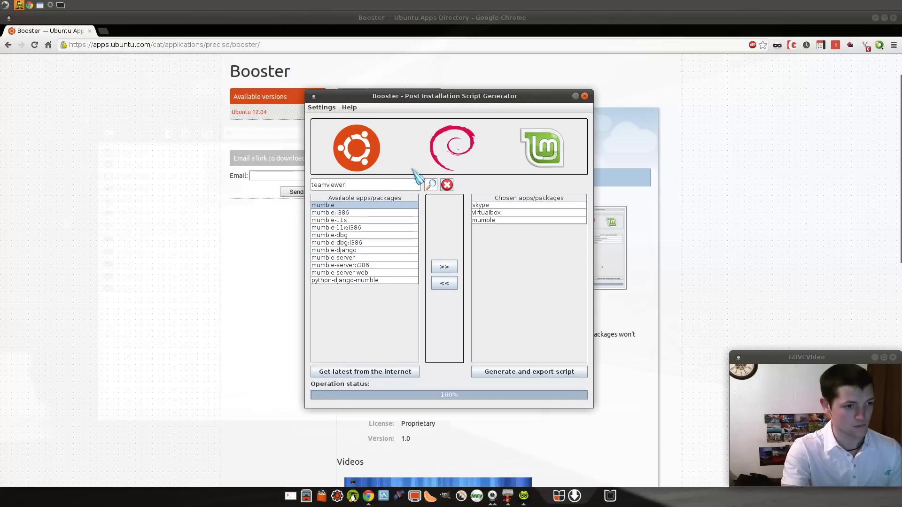
pyautogui.click(430, 185)
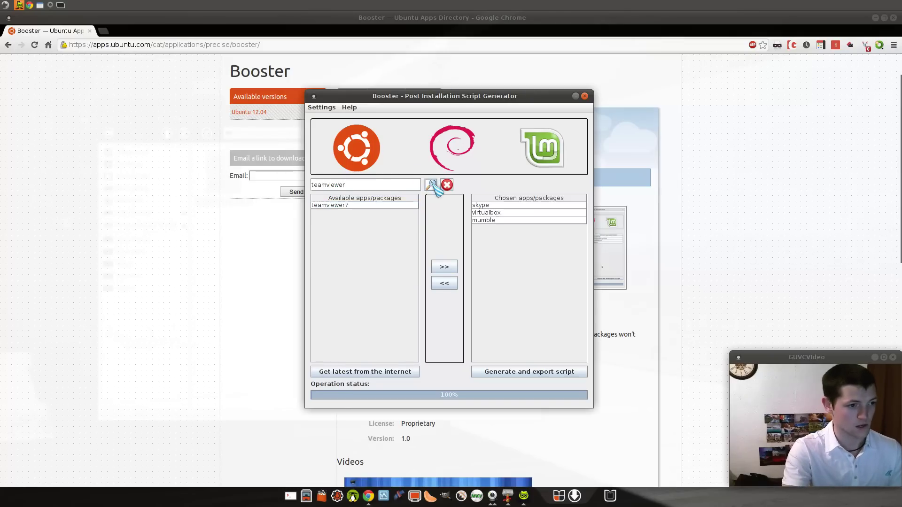
pyautogui.click(371, 206)
pyautogui.click(444, 267)
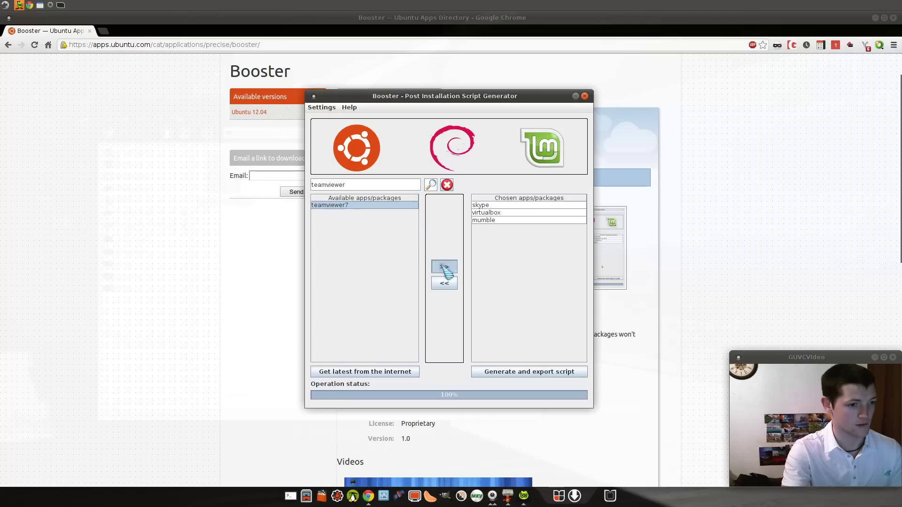
# - Search for gimp and add it to the chosen packages
pyautogui.doubleClick(367, 185)
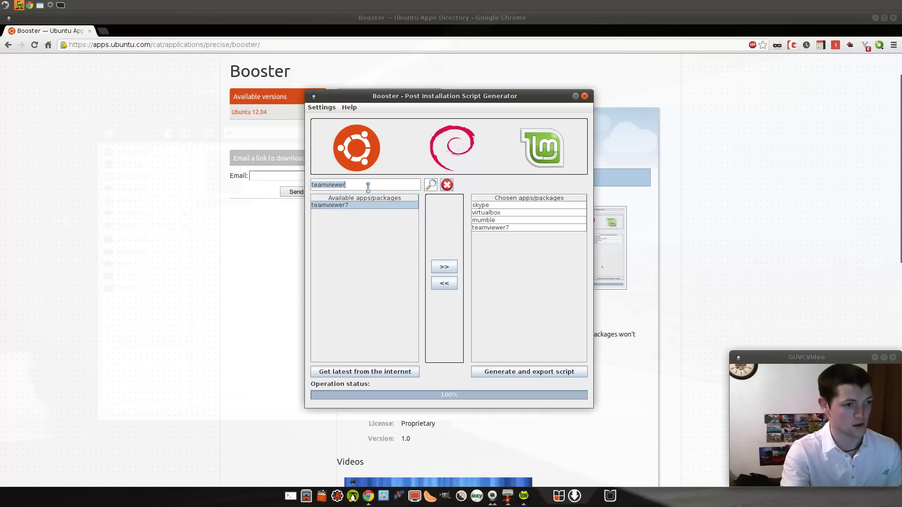
pyautogui.write('g')
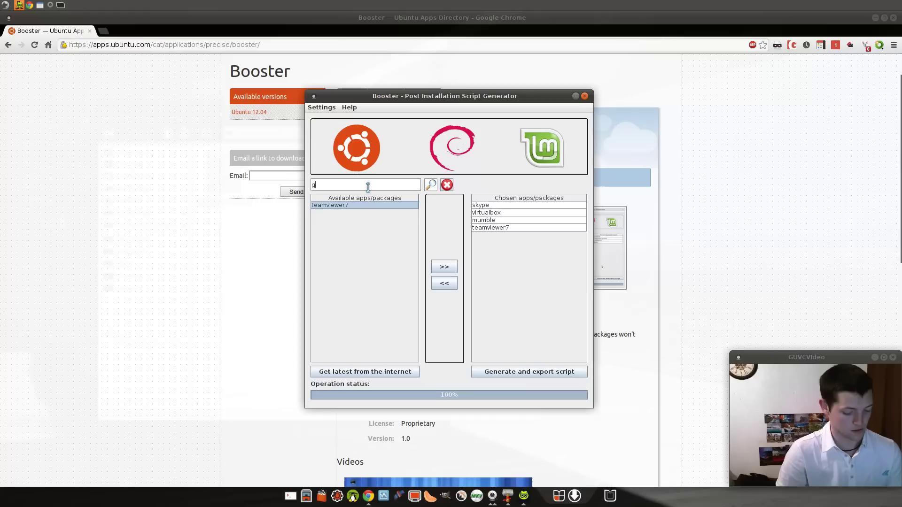
pyautogui.write('imp')
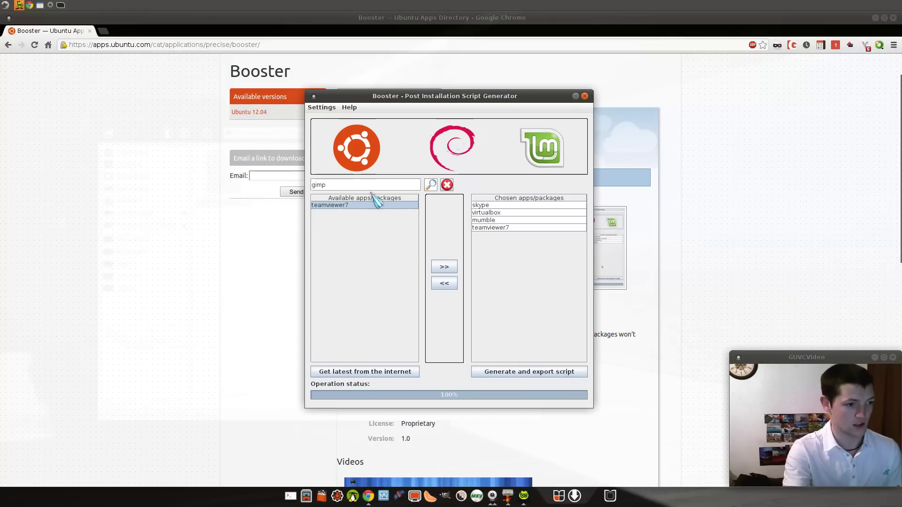
pyautogui.click(431, 185)
pyautogui.click(335, 221)
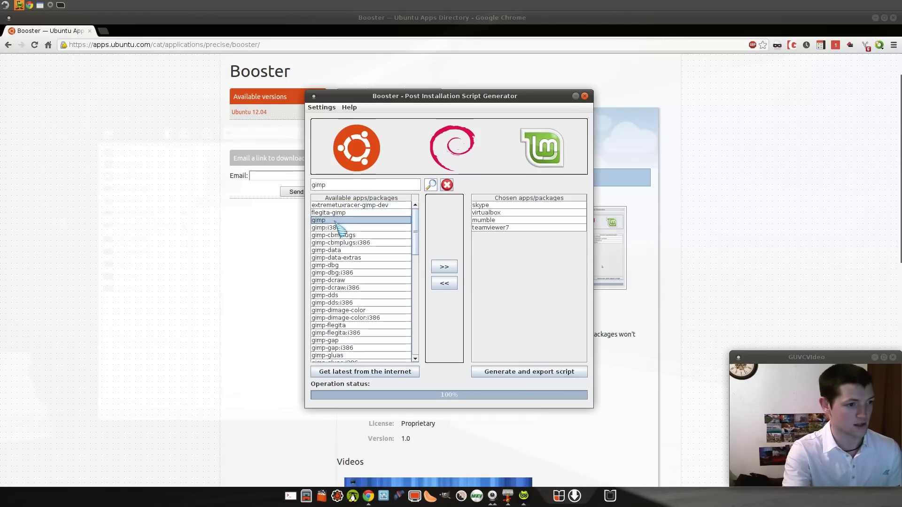
pyautogui.click(444, 267)
# - Generate the script, save it with File Name 'test', and confirm the Information message
pyautogui.click(530, 372)
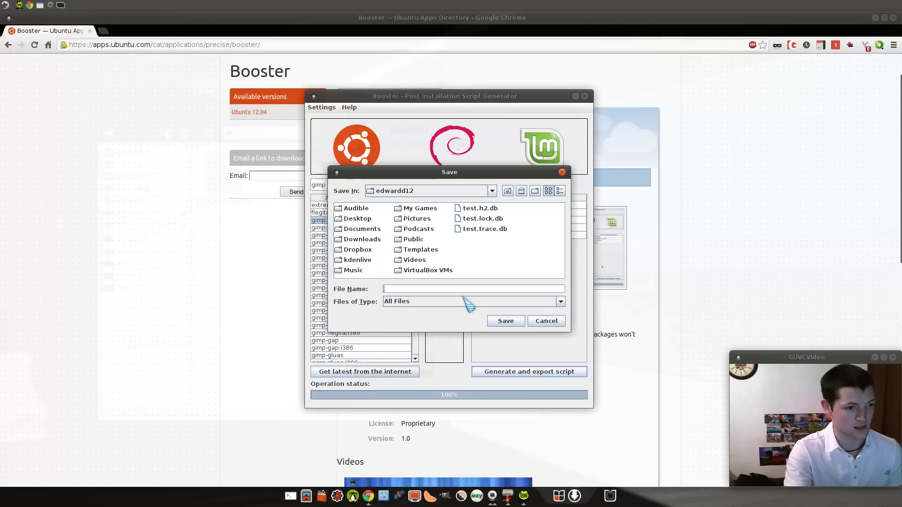
pyautogui.write('test')
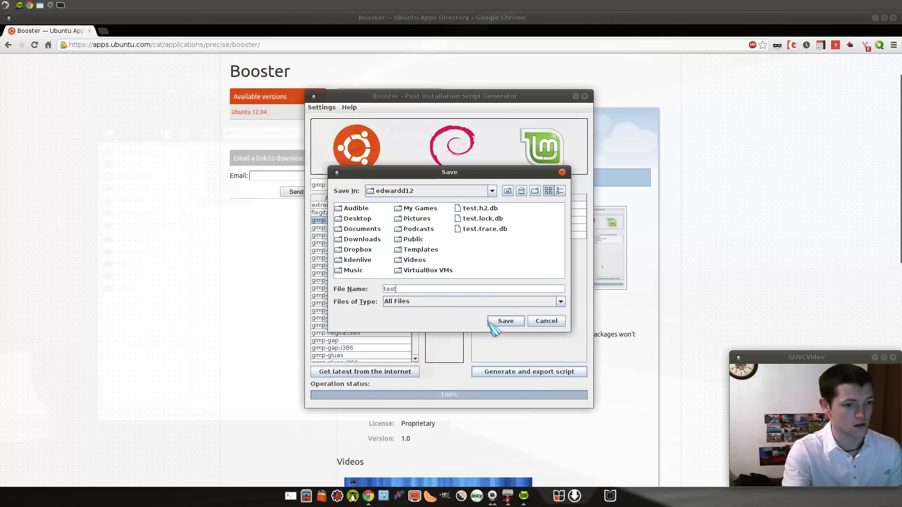
pyautogui.click(502, 322)
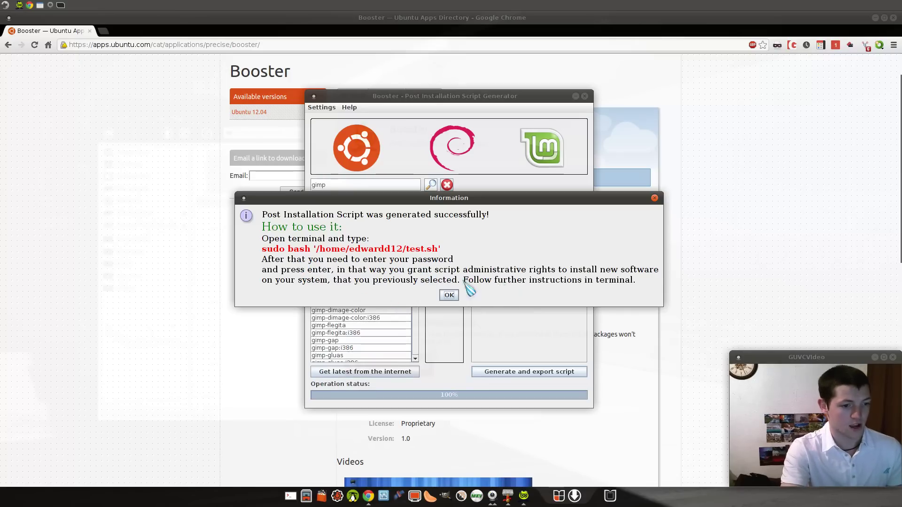
pyautogui.click(449, 296)
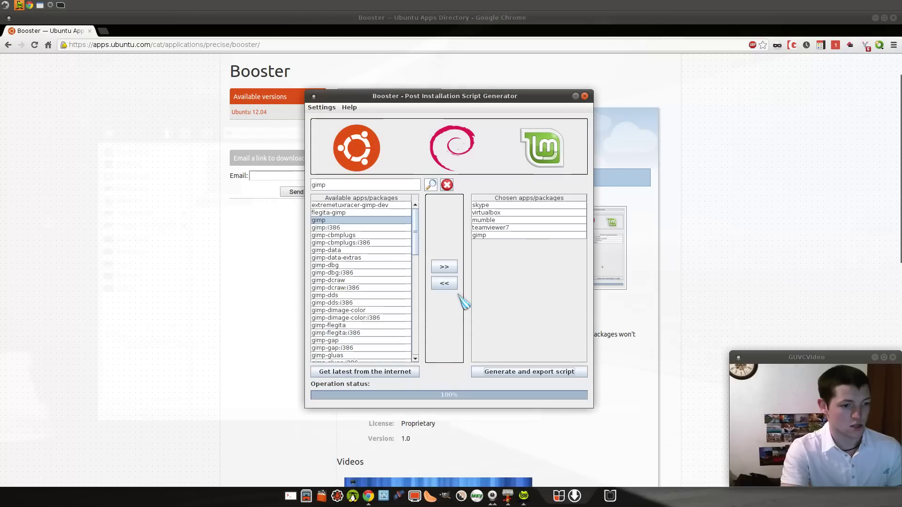
# - Close Booster and bring up the booster folder in File Manager
pyautogui.click(584, 95)
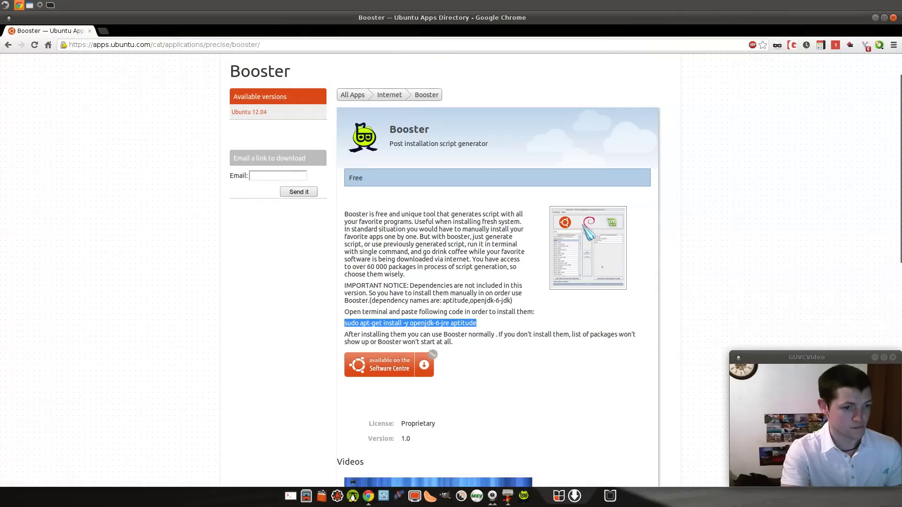
pyautogui.click(516, 497)
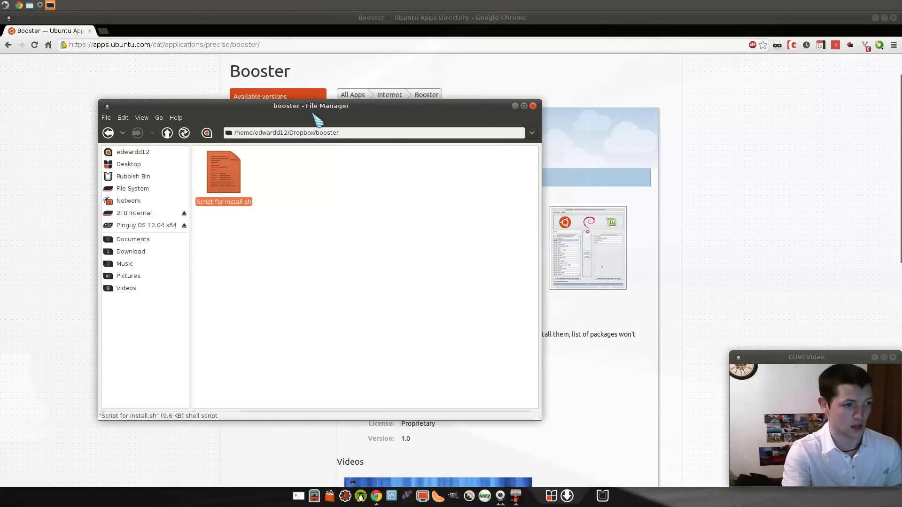
pyautogui.moveTo(303, 106); pyautogui.dragTo(423, 71)
pyautogui.click(362, 185)
# - Tick 'Allow this file to run as a program' in Script for install.sh's Permissions
pyautogui.rightClick(325, 159)
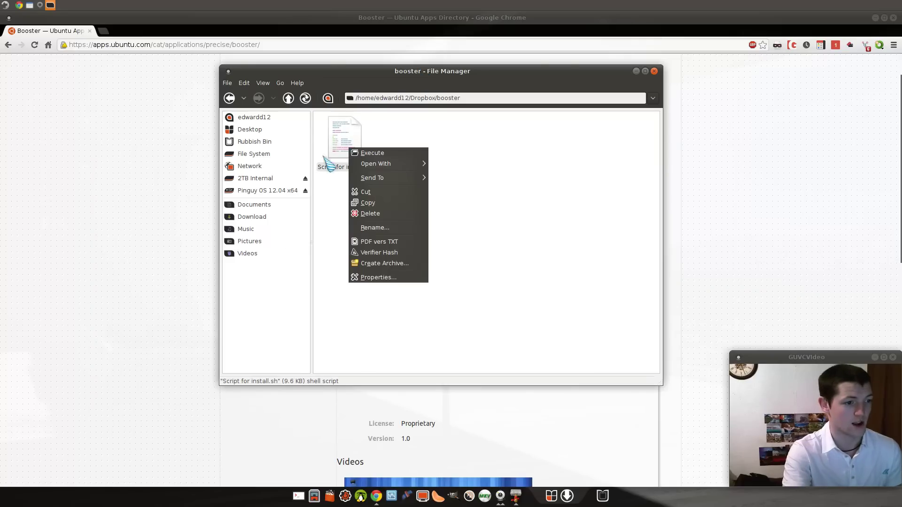
pyautogui.click(386, 278)
pyautogui.click(425, 155)
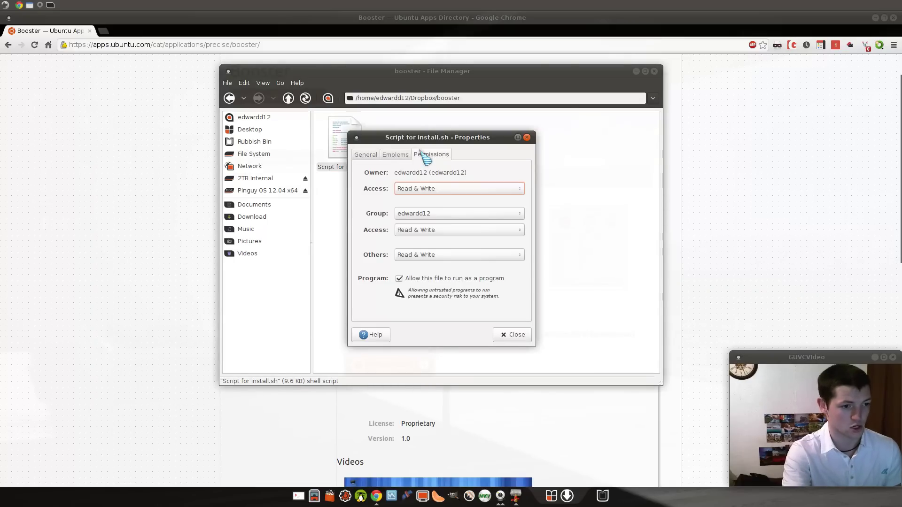
pyautogui.click(400, 279)
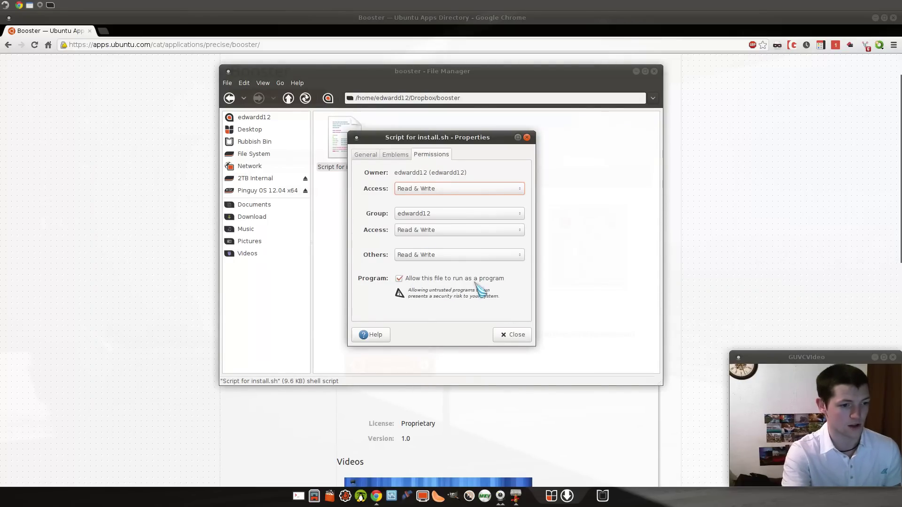
pyautogui.click(515, 334)
pyautogui.click(524, 347)
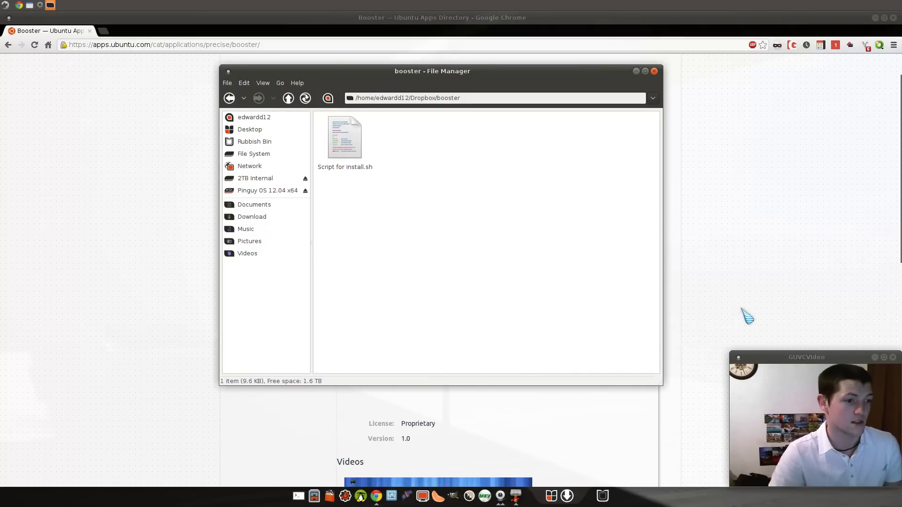
# - Bring the Chrome window with the Booster web page to the front
pyautogui.click(747, 268)
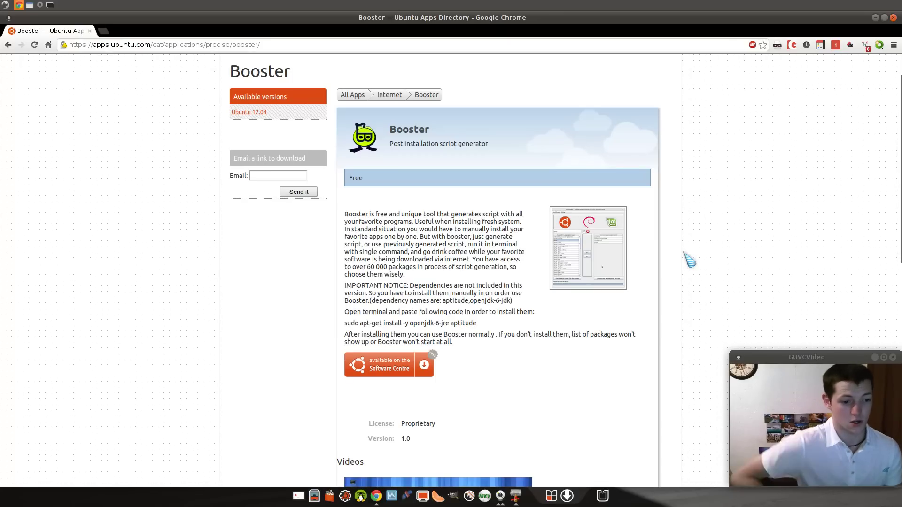
# - Open a Terminal beside the booster folder window
pyautogui.click(516, 496)
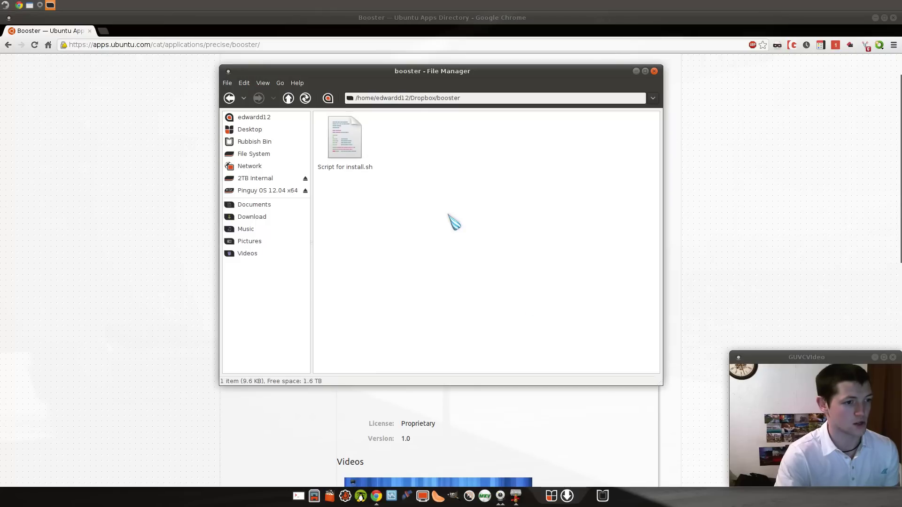
pyautogui.hotkey('ctrl', 'space')
pyautogui.write('terminal')
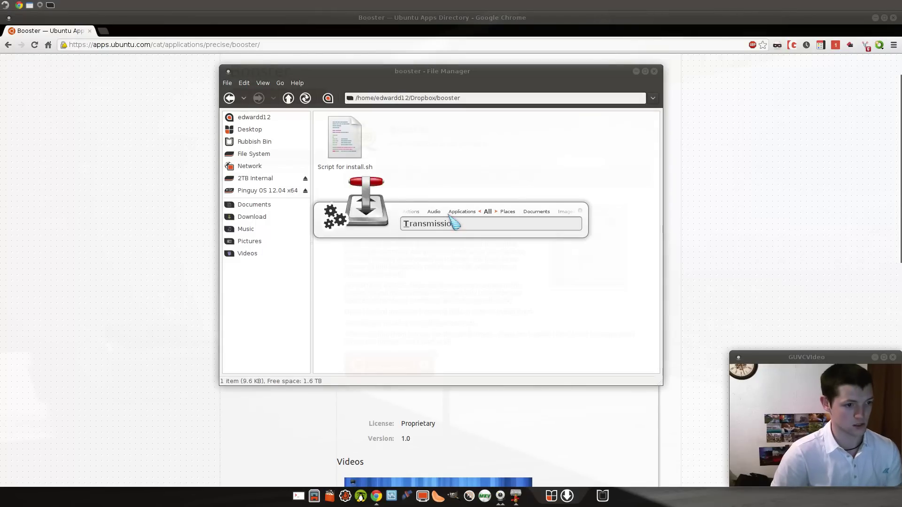
pyautogui.press('Return')
pyautogui.moveTo(463, 148); pyautogui.dragTo(721, 153)
# - Run 'sudo bash' on Script for install.sh's path and enter the account password
pyautogui.write('sudo ')
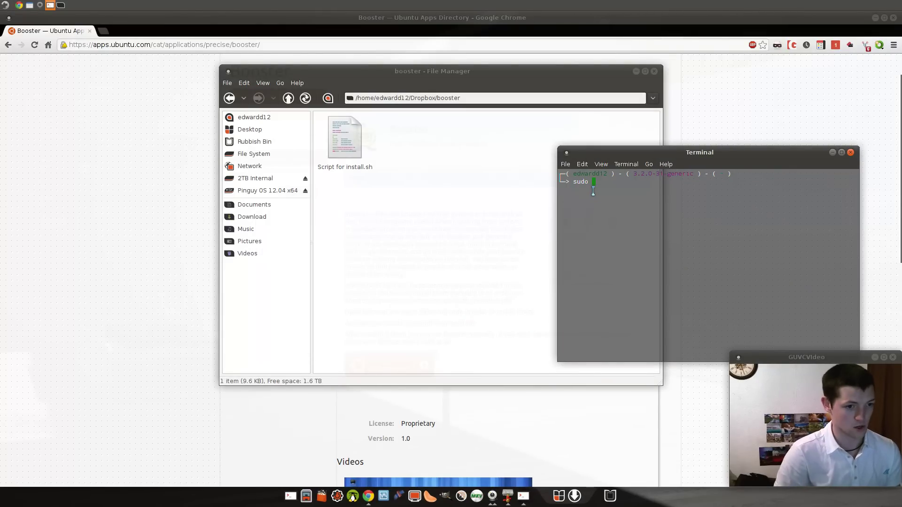
pyautogui.write('bash')
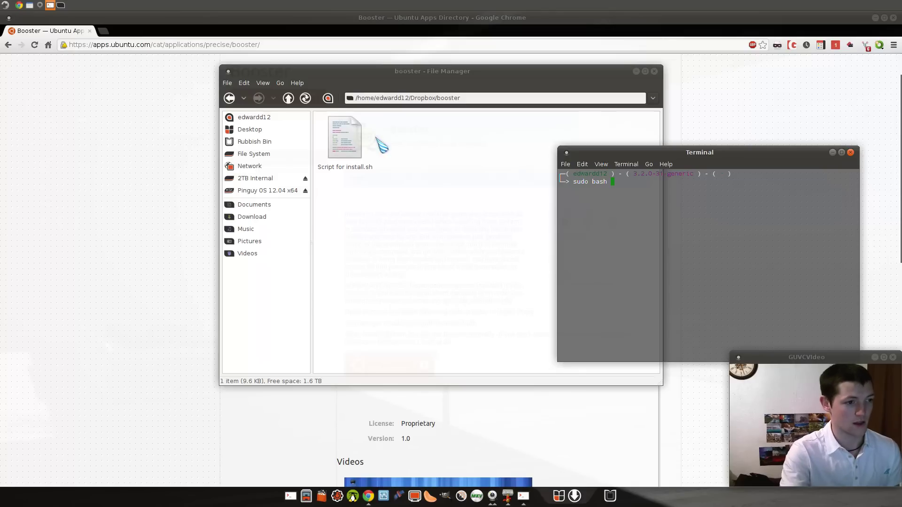
pyautogui.moveTo(348, 138); pyautogui.dragTo(713, 222)
pyautogui.click(713, 223)
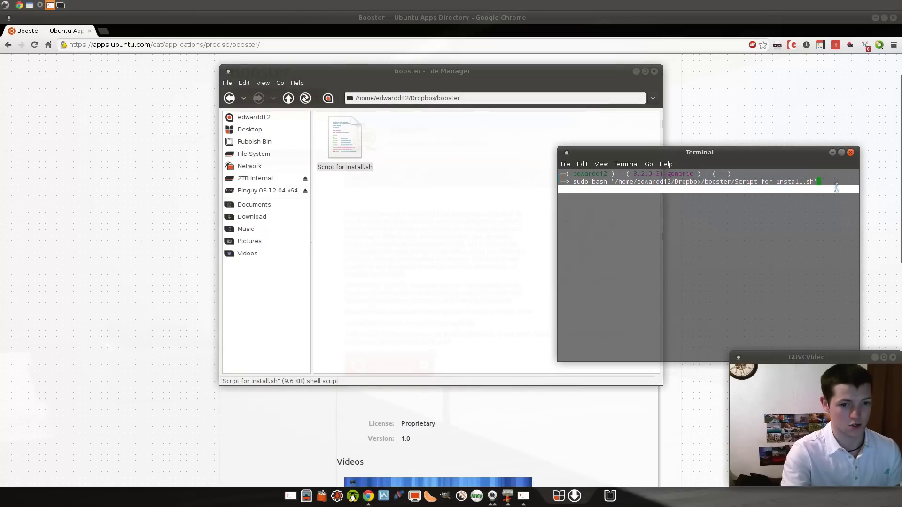
pyautogui.press('Return')
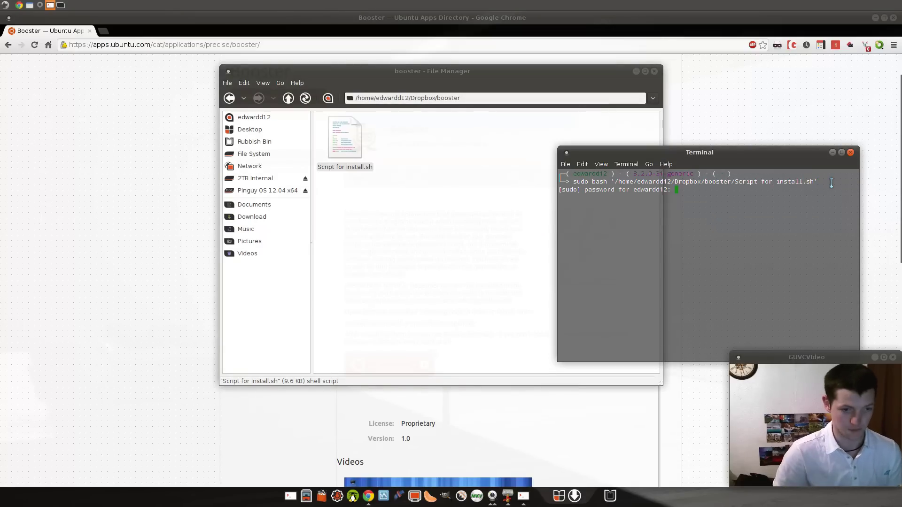
pyautogui.press('Return')
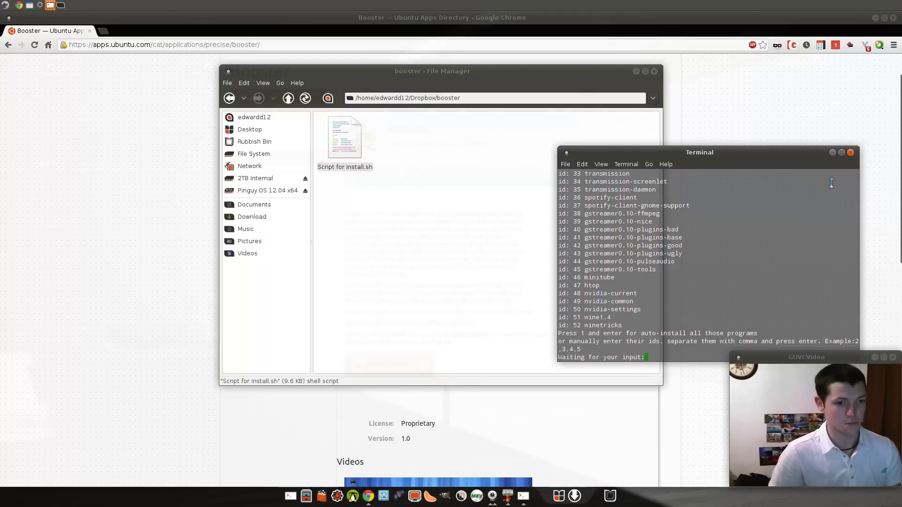
pyautogui.scroll(3, 622, 254)
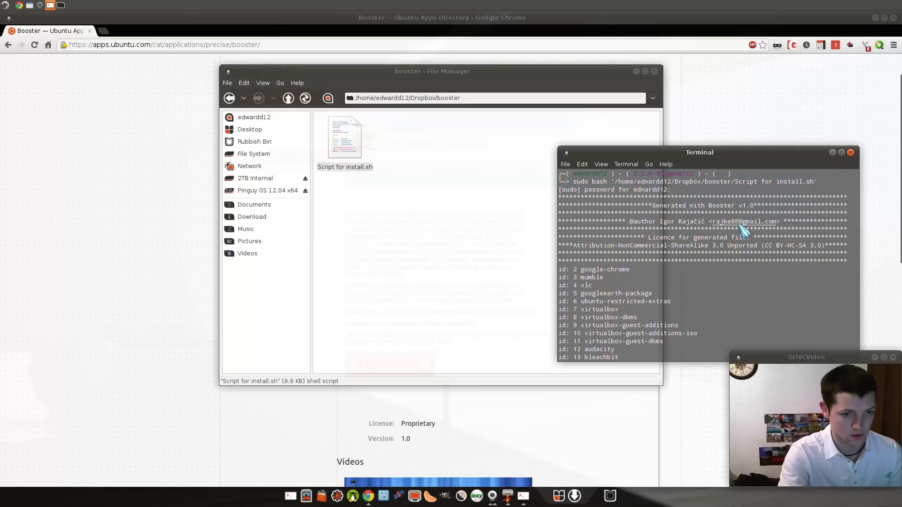
pyautogui.scroll(-1, 652, 254)
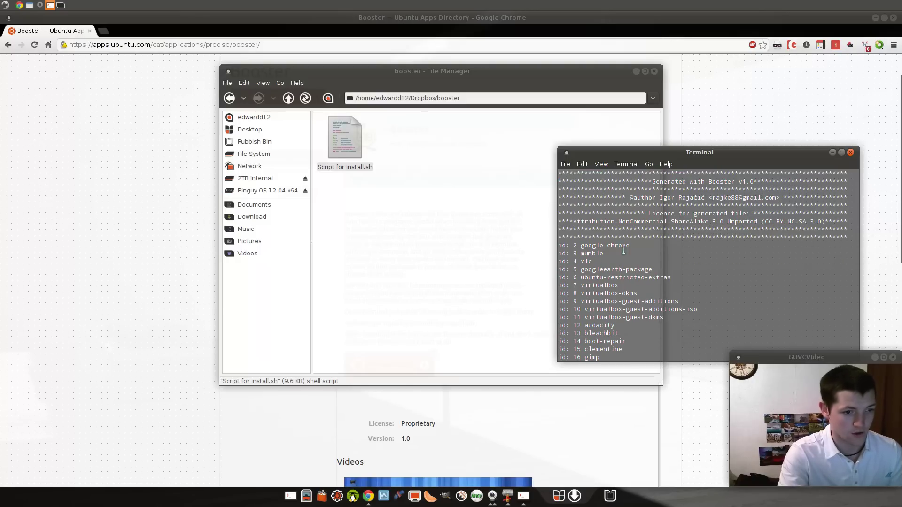
pyautogui.scroll(-1, 726, 273)
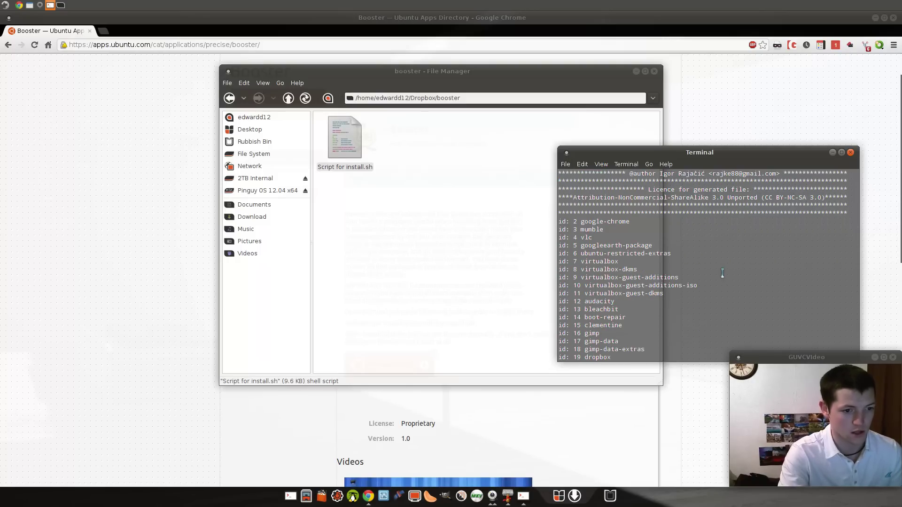
pyautogui.scroll(-2, 764, 272)
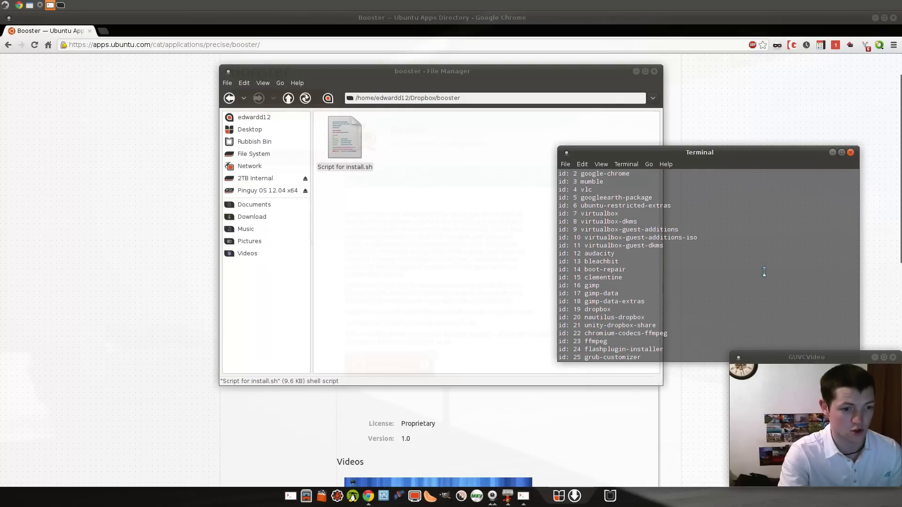
pyautogui.scroll(-1, 610, 237)
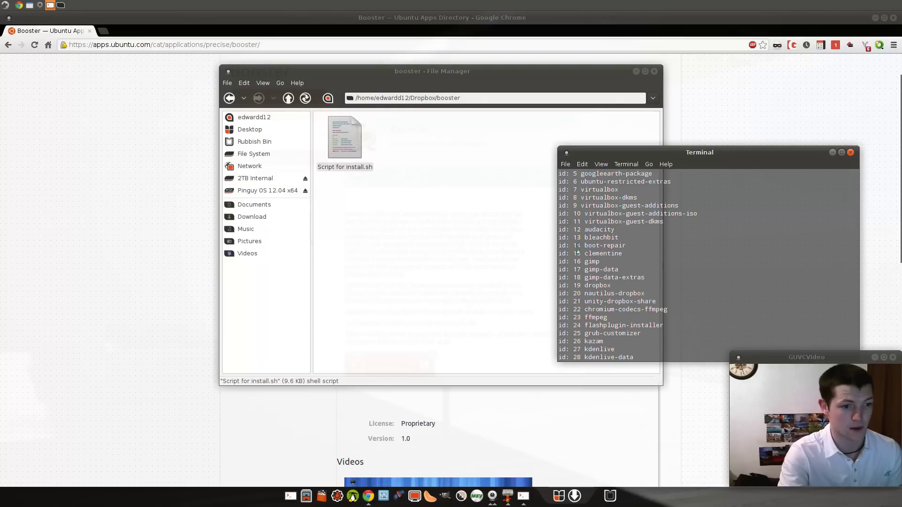
pyautogui.scroll(-2, 685, 238)
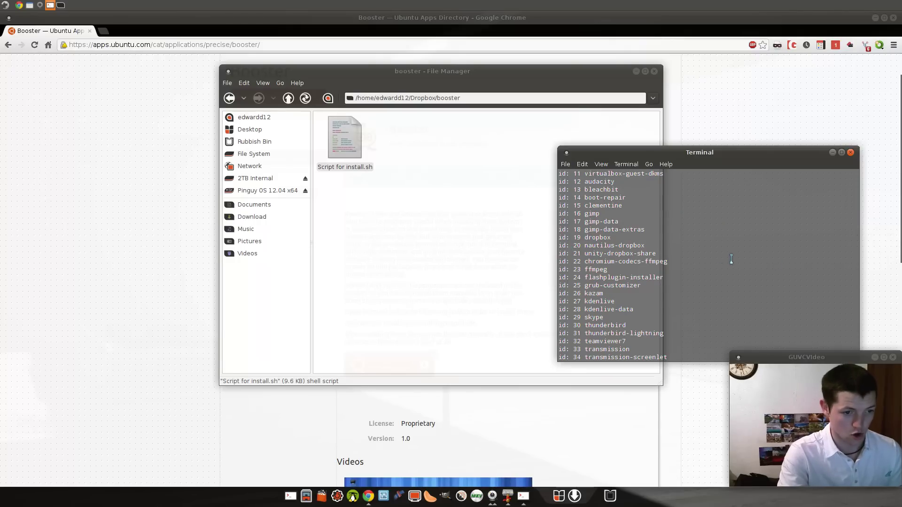
pyautogui.scroll(-2, 669, 247)
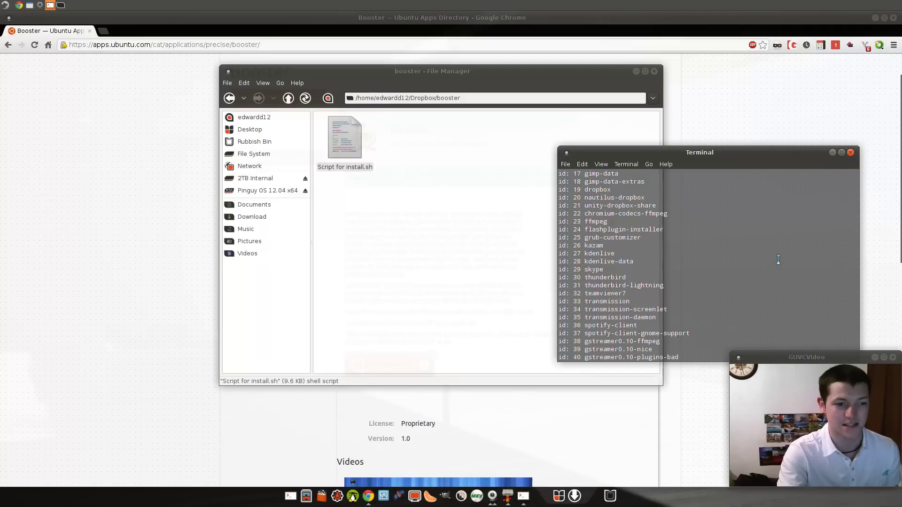
pyautogui.scroll(-3, 780, 258)
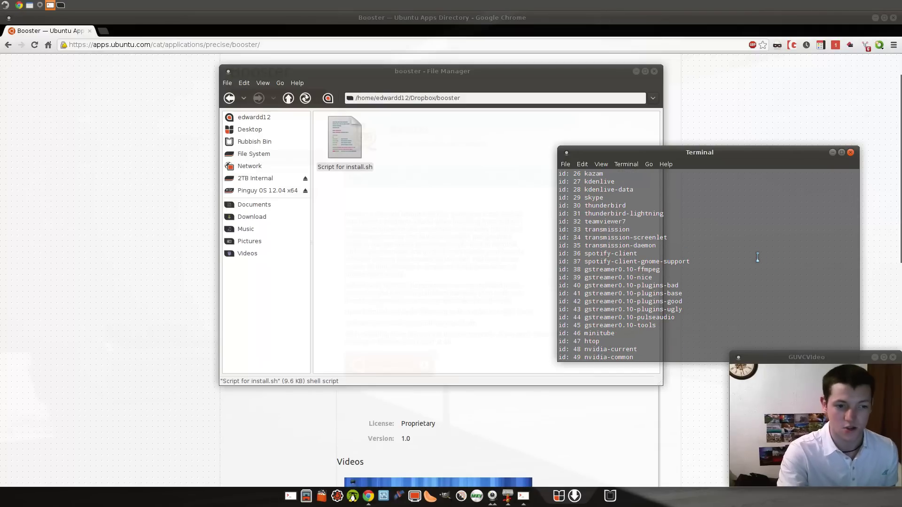
pyautogui.scroll(-3, 758, 257)
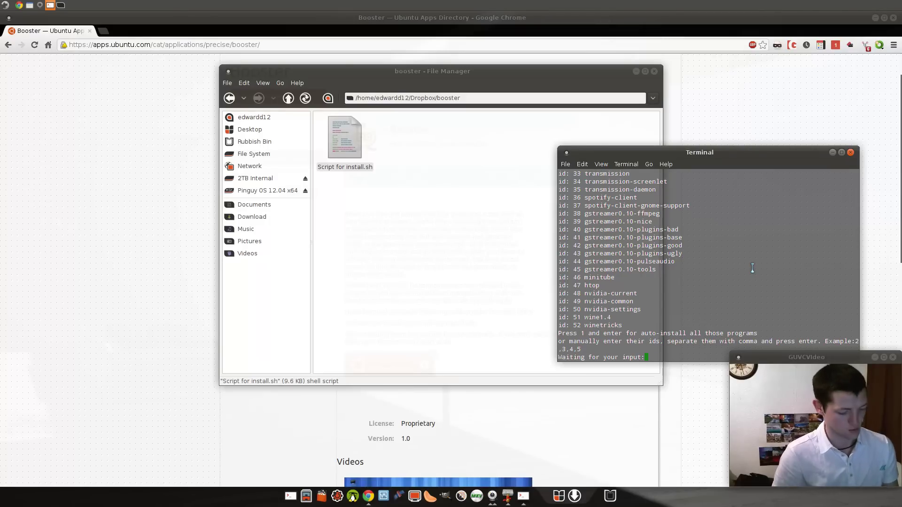
# - Enter 1 at the 'Waiting for your input:' prompt to auto-install all listed programs
pyautogui.write('1')
pyautogui.press('Return')
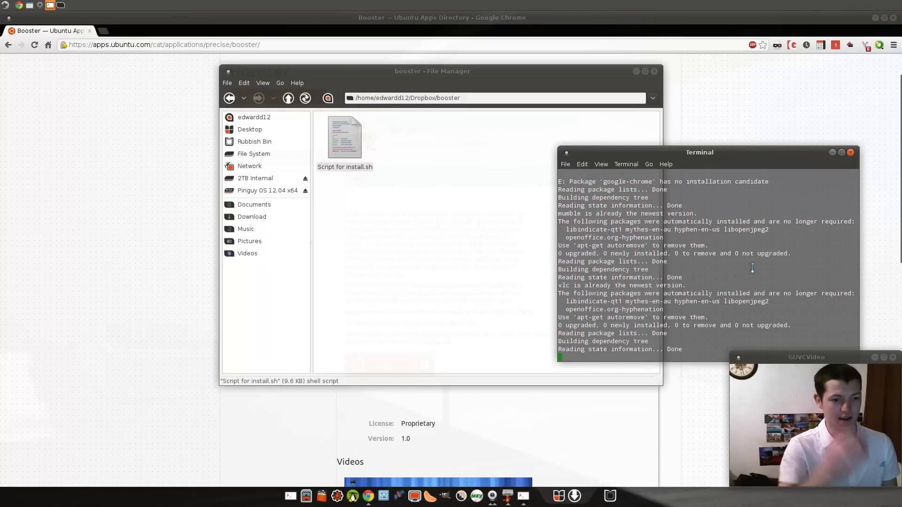